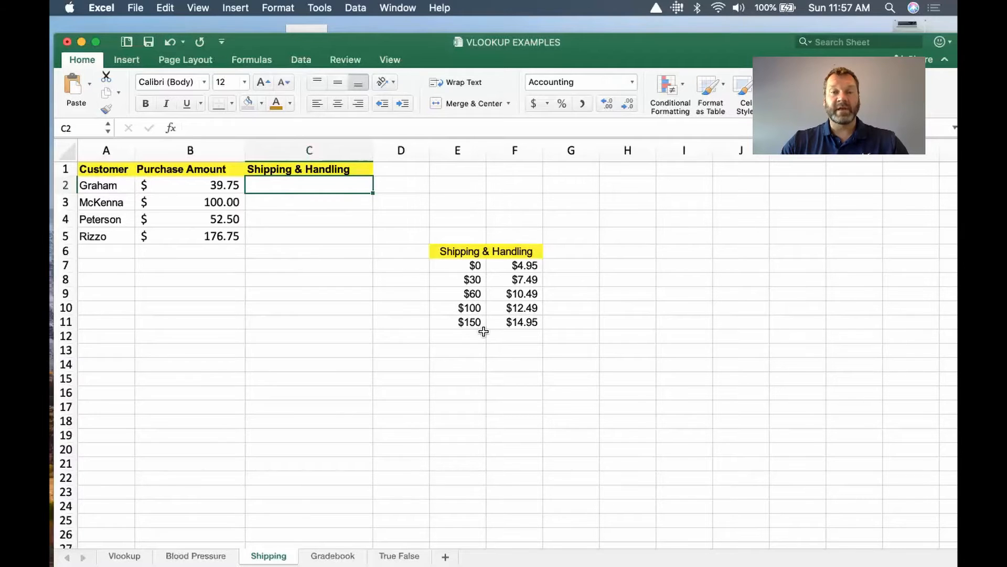
{"action": "left_click", "coordinate": [457, 338]}
{"action": "left_click", "coordinate": [459, 350]}
{"action": "left_click", "coordinate": [459, 365]}
{"action": "left_click", "coordinate": [462, 382]}
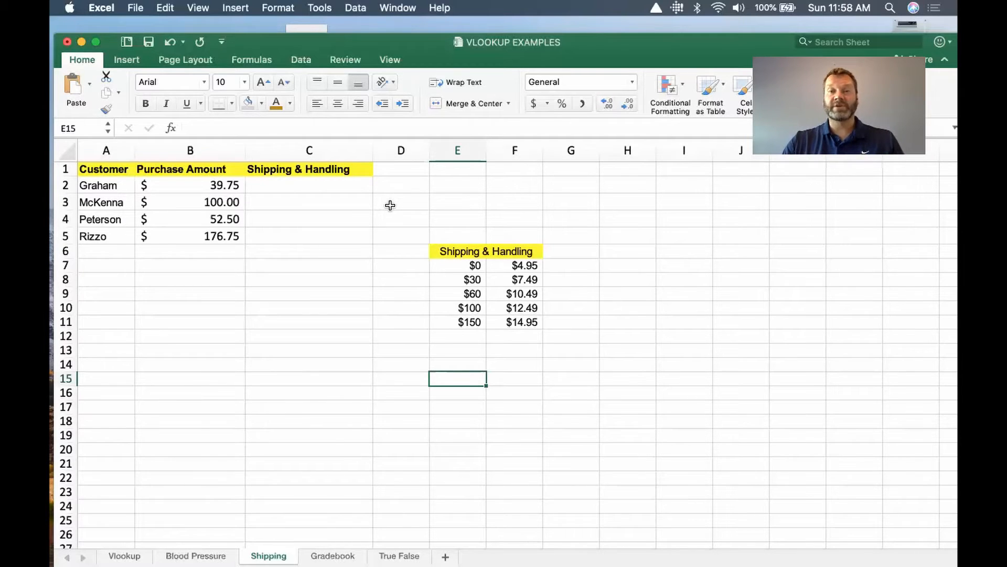
Write a VLOOKUP formula in C2 that looks up B2 in E7:F11 and returns column 2.
{"action": "left_click", "coordinate": [311, 187]}
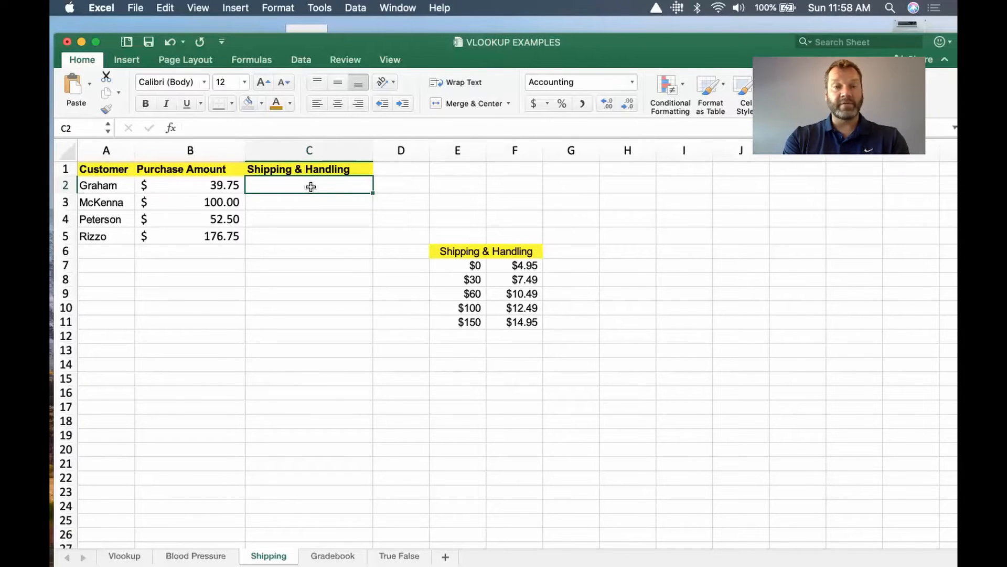
{"action": "type", "text": "="}
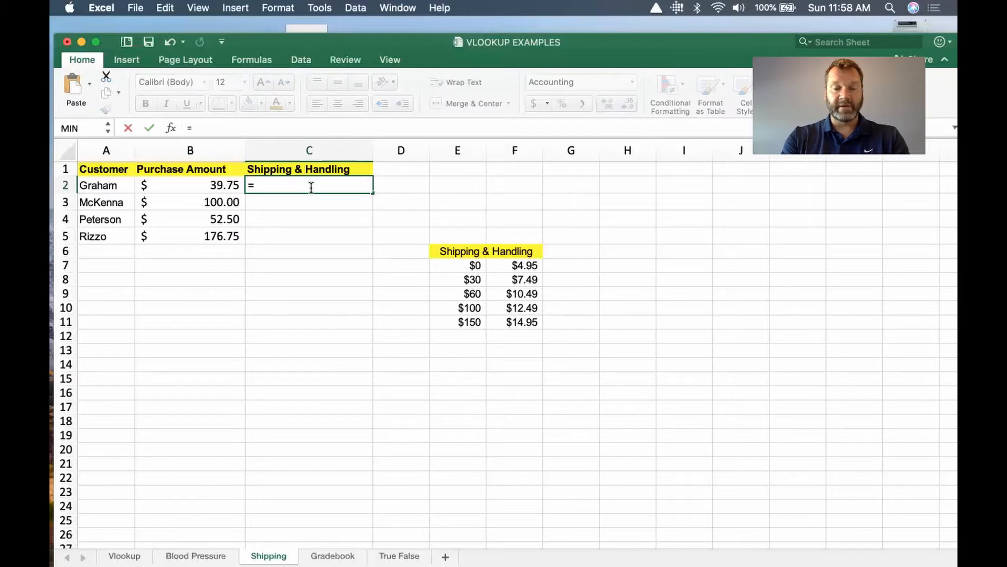
{"action": "type", "text": "vlooku"}
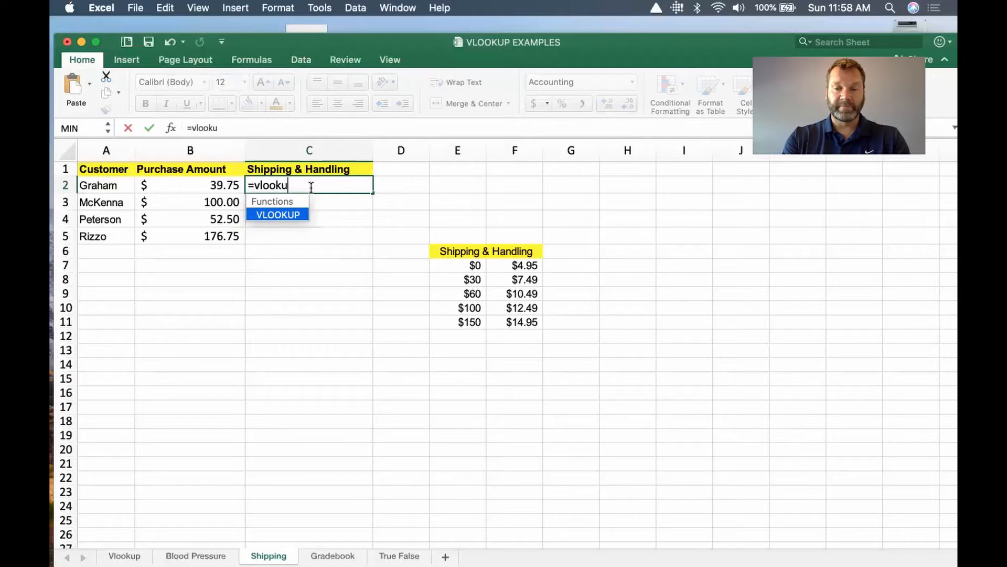
{"action": "type", "text": "p("}
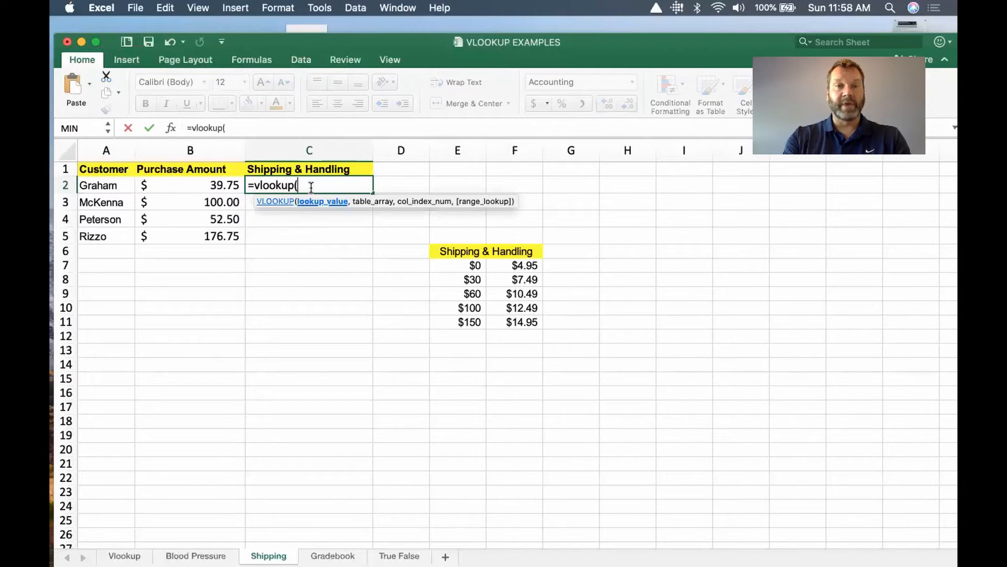
{"action": "left_click", "coordinate": [189, 182]}
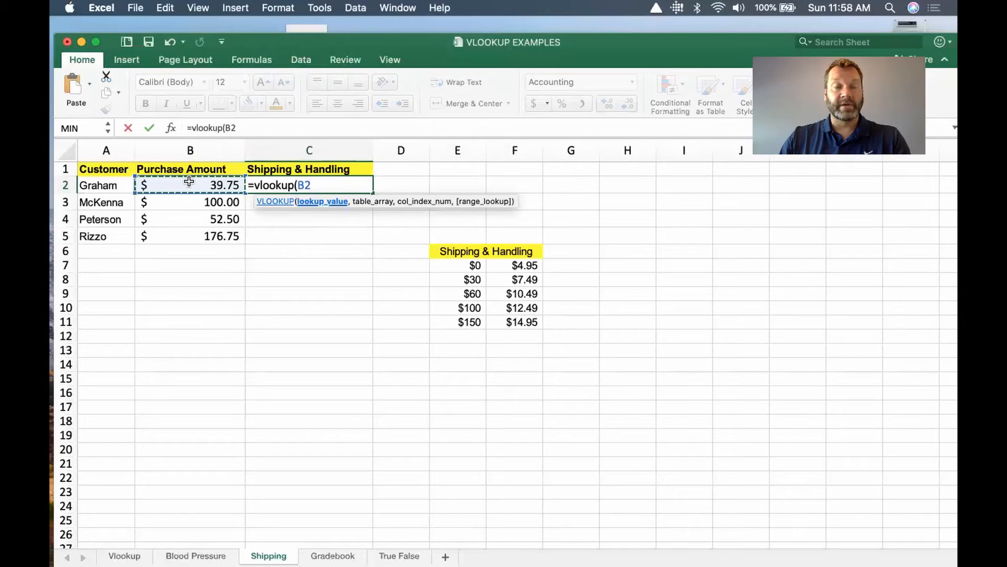
{"action": "type", "text": ","}
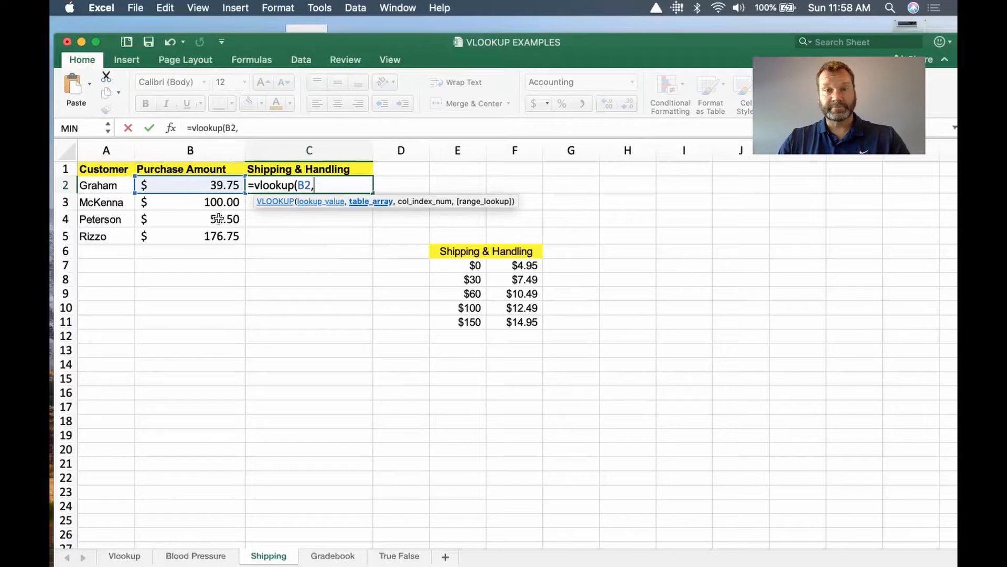
{"action": "left_click_drag", "start_coordinate": [450, 266], "coordinate": [514, 323]}
{"action": "type", "text": ",2"}
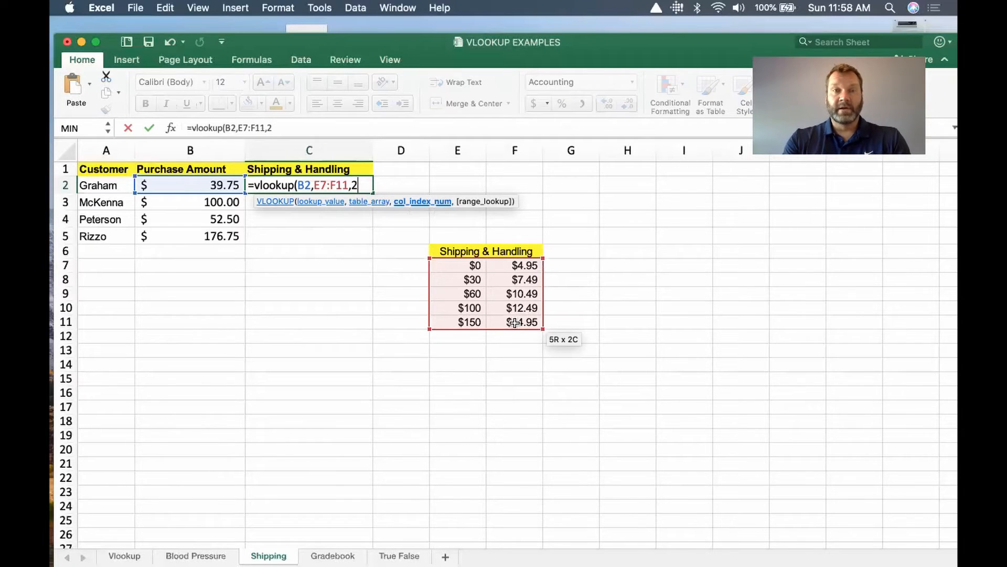
{"action": "type", "text": ")"}
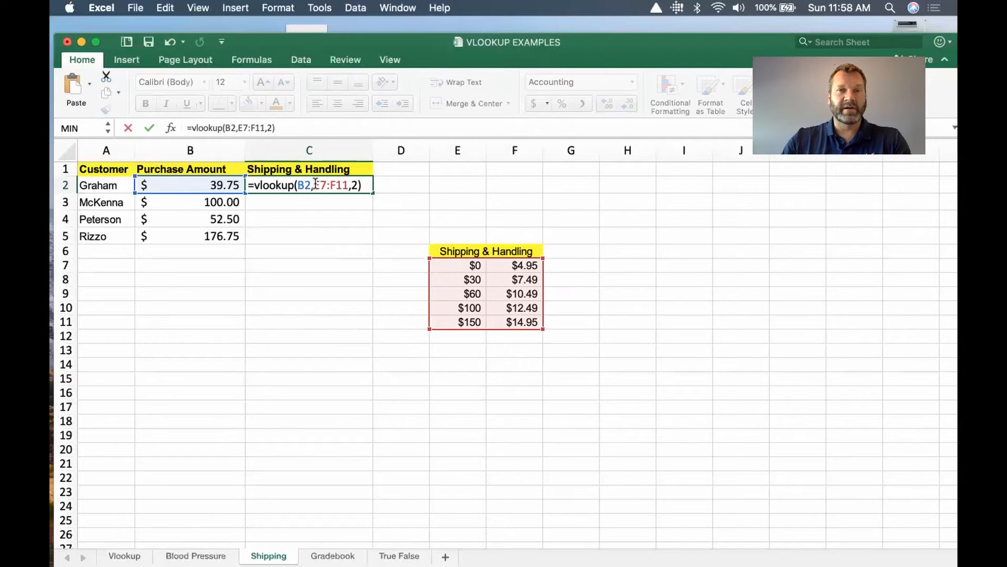
Make the table range in the C2 formula absolute as $E$7:$F$11 and commit the formula.
{"action": "left_click", "coordinate": [315, 185]}
{"action": "type", "text": "$"}
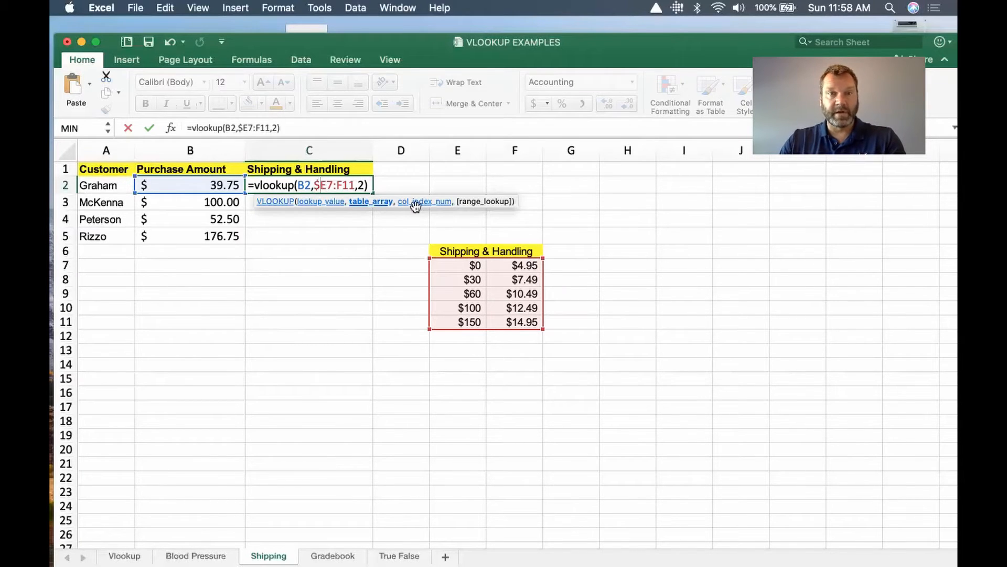
{"action": "left_click", "coordinate": [327, 185]}
{"action": "type", "text": "$"}
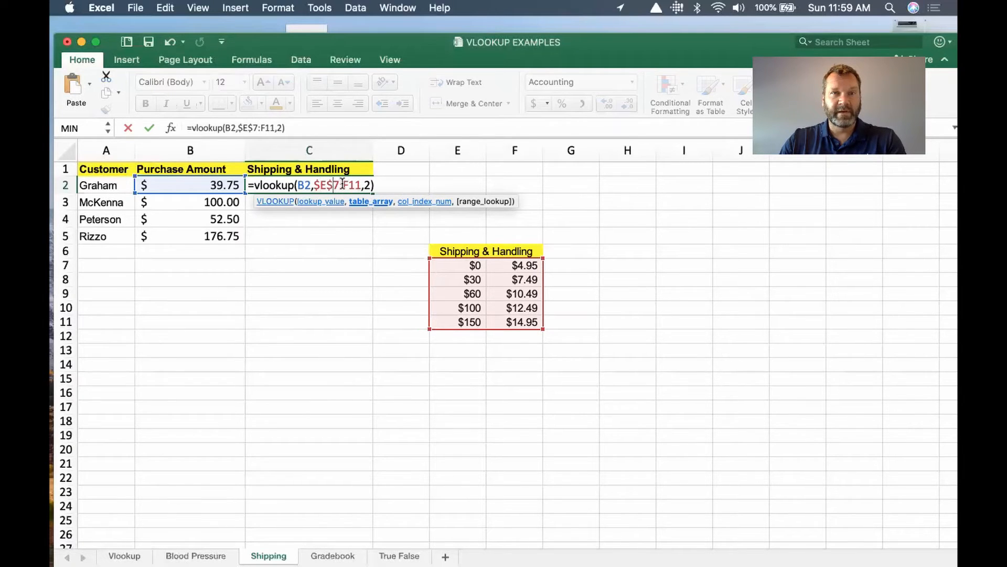
{"action": "left_click", "coordinate": [348, 185]}
{"action": "type", "text": "$"}
{"action": "left_click", "coordinate": [359, 185]}
{"action": "type", "text": "$F$"}
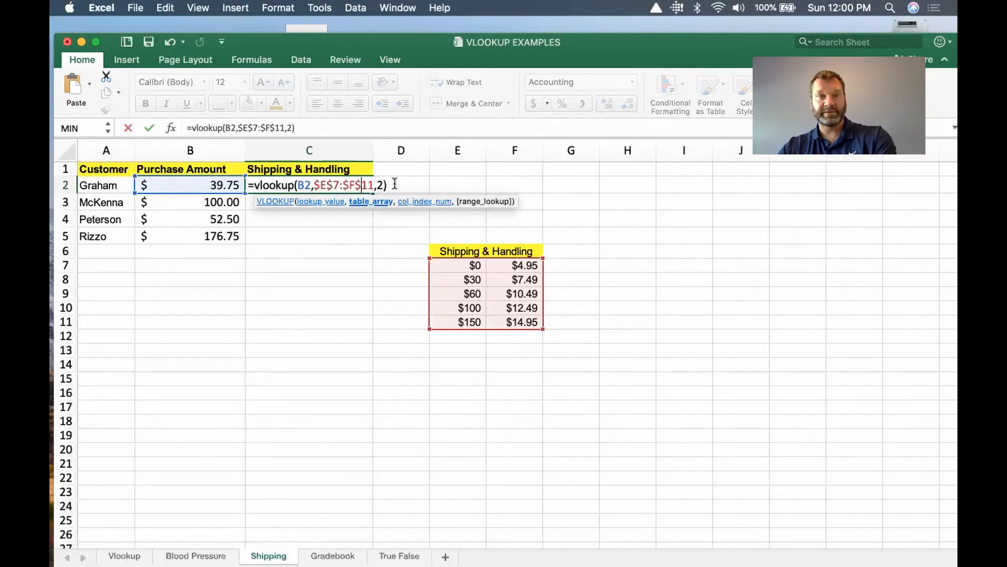
{"action": "key", "text": "Return"}
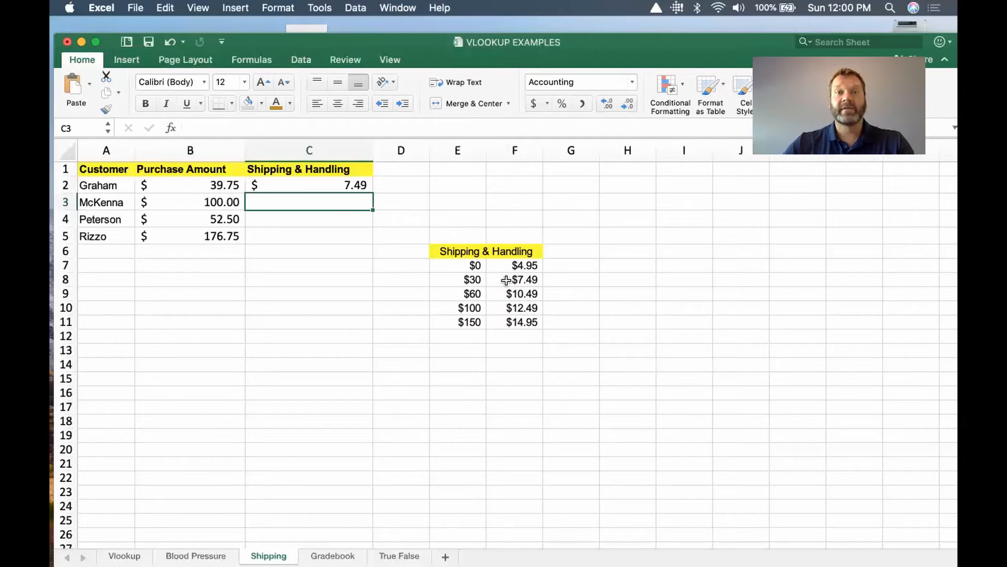
Fill the shipping formula from C2 down through C5.
{"action": "left_click", "coordinate": [318, 184]}
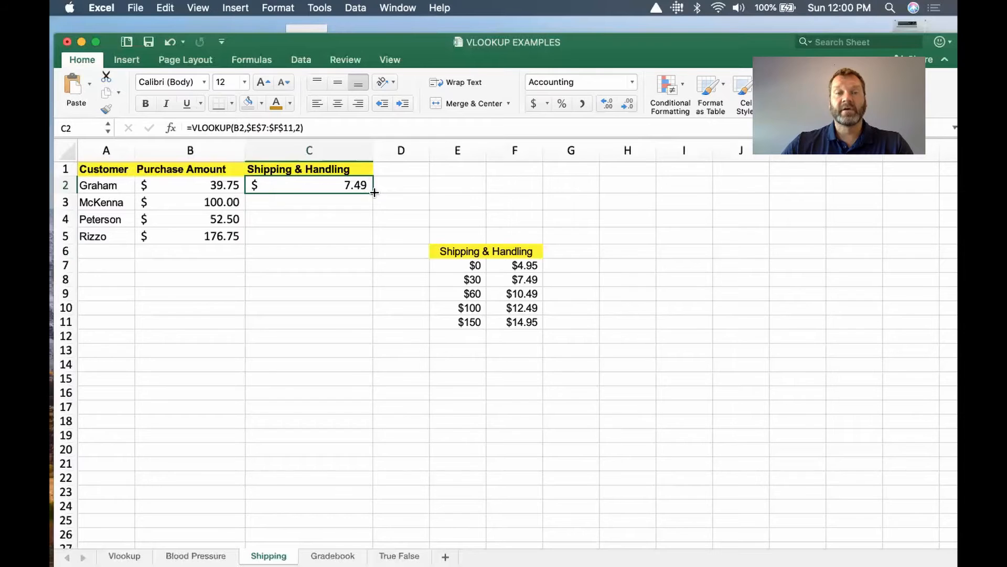
{"action": "left_click_drag", "start_coordinate": [374, 193], "coordinate": [368, 246]}
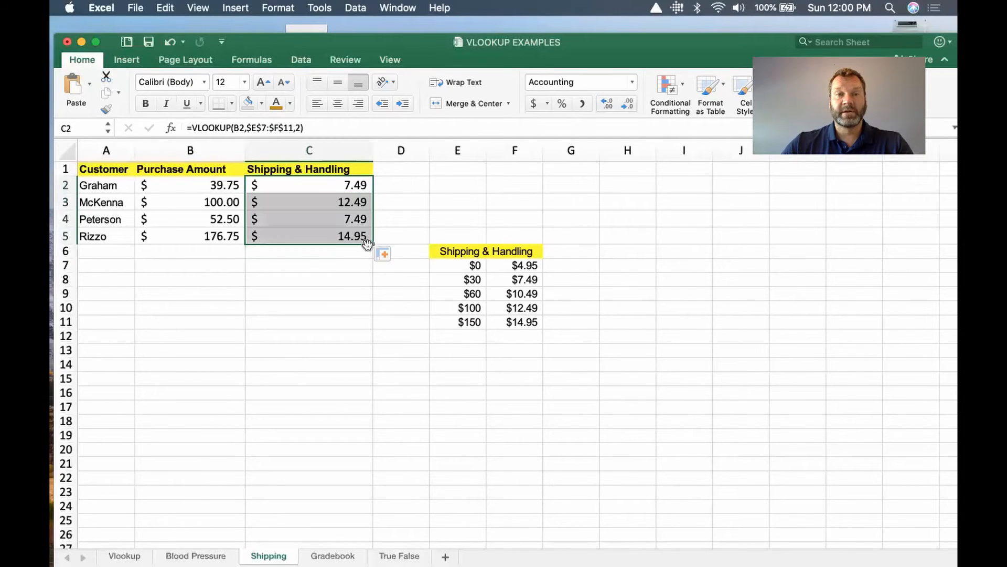
{"action": "left_click", "coordinate": [352, 264]}
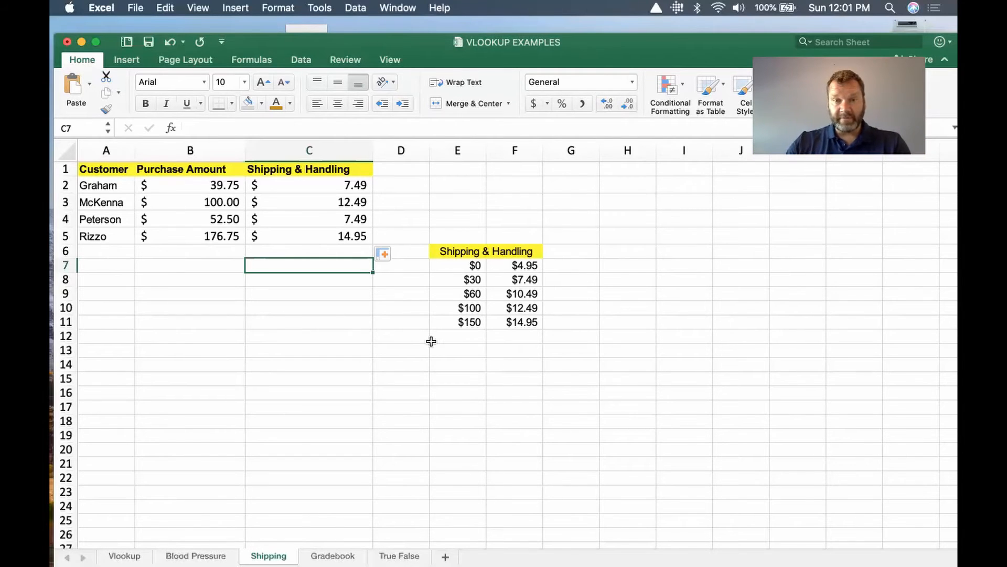
Add a new tier below the shipping table, with 170 in E12 and 20 in F12.
{"action": "left_click", "coordinate": [473, 336]}
{"action": "type", "text": "170"}
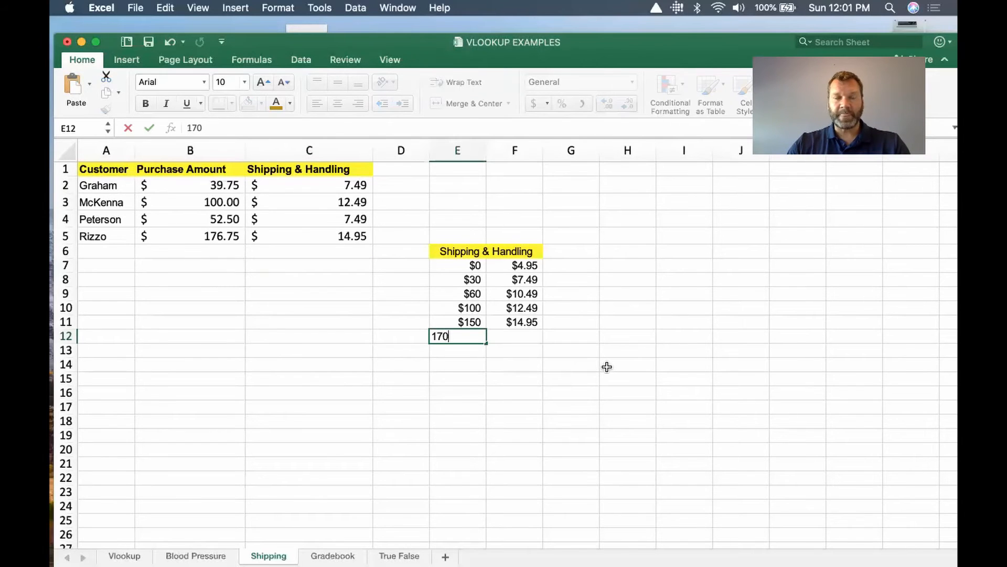
{"action": "left_click", "coordinate": [532, 337]}
{"action": "type", "text": "20"}
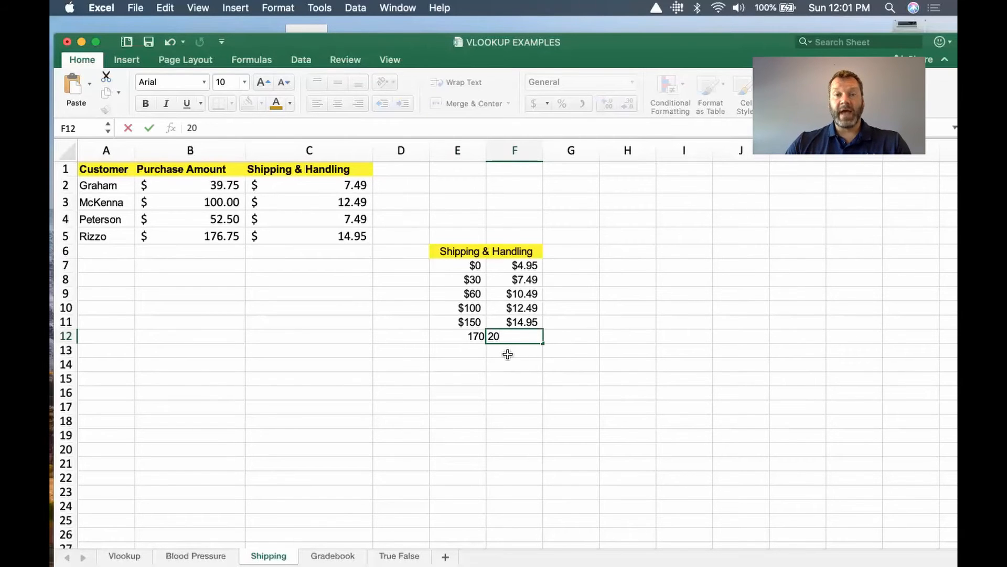
{"action": "key", "text": "Return"}
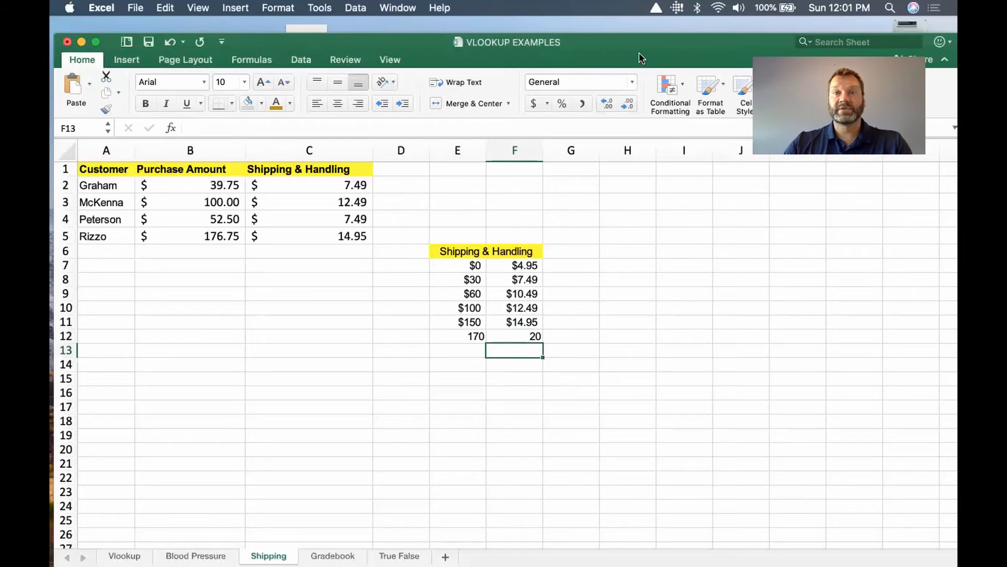
Apply the Accounting dollar format to the new tier in E12:F12.
{"action": "left_click_drag", "start_coordinate": [641, 51], "coordinate": [636, 32]}
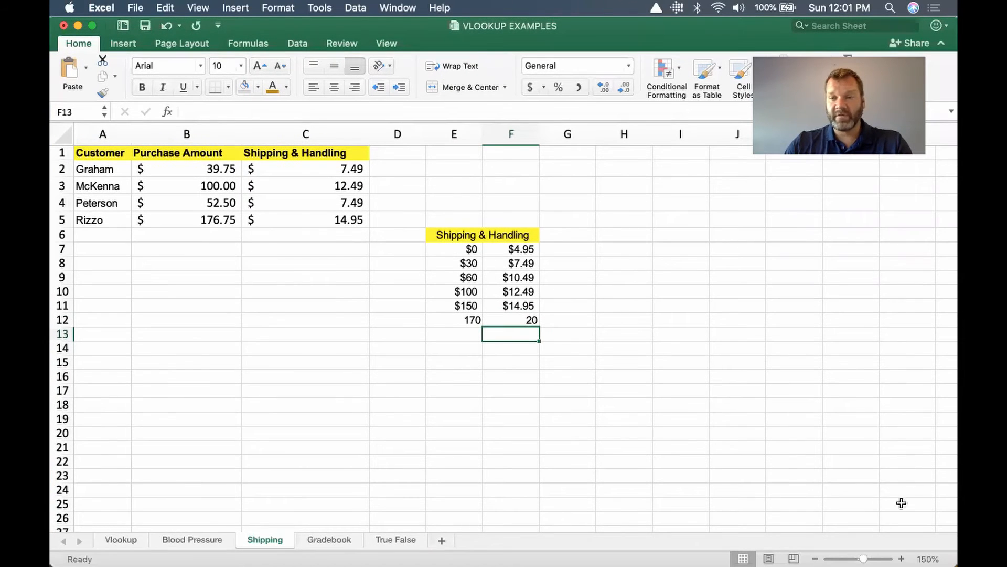
{"action": "left_click", "coordinate": [900, 557]}
{"action": "left_click", "coordinate": [900, 556]}
{"action": "left_click", "coordinate": [901, 557]}
{"action": "left_click", "coordinate": [901, 556]}
{"action": "left_click", "coordinate": [901, 556]}
{"action": "left_click", "coordinate": [901, 556]}
{"action": "left_click", "coordinate": [901, 556]}
{"action": "left_click", "coordinate": [901, 556]}
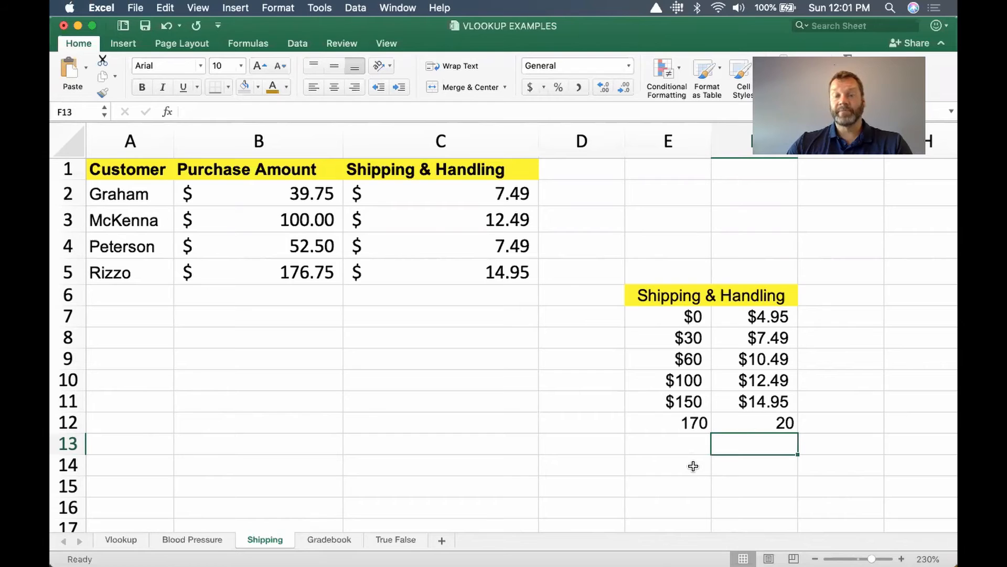
{"action": "left_click", "coordinate": [653, 422]}
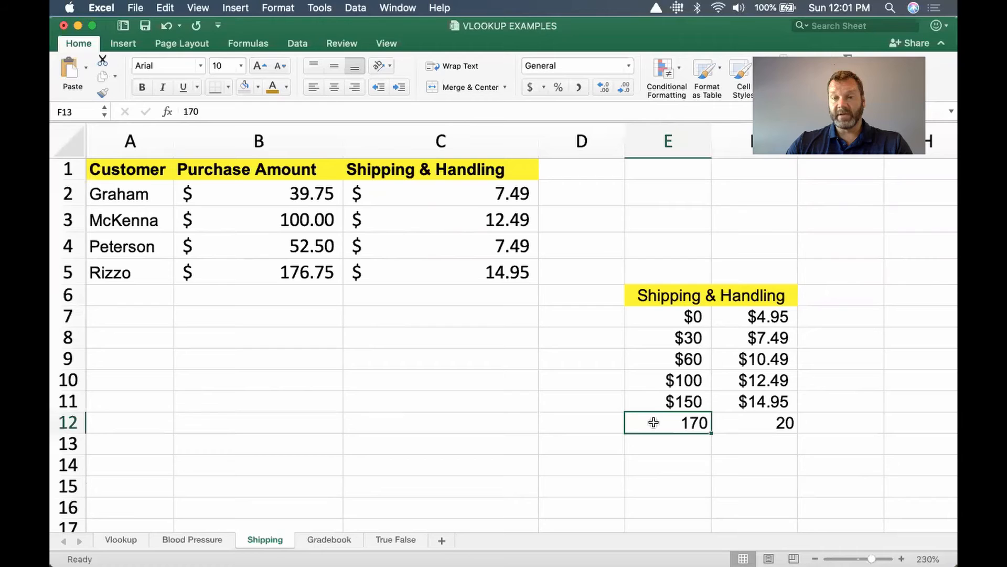
{"action": "left_click_drag", "start_coordinate": [670, 423], "coordinate": [742, 423]}
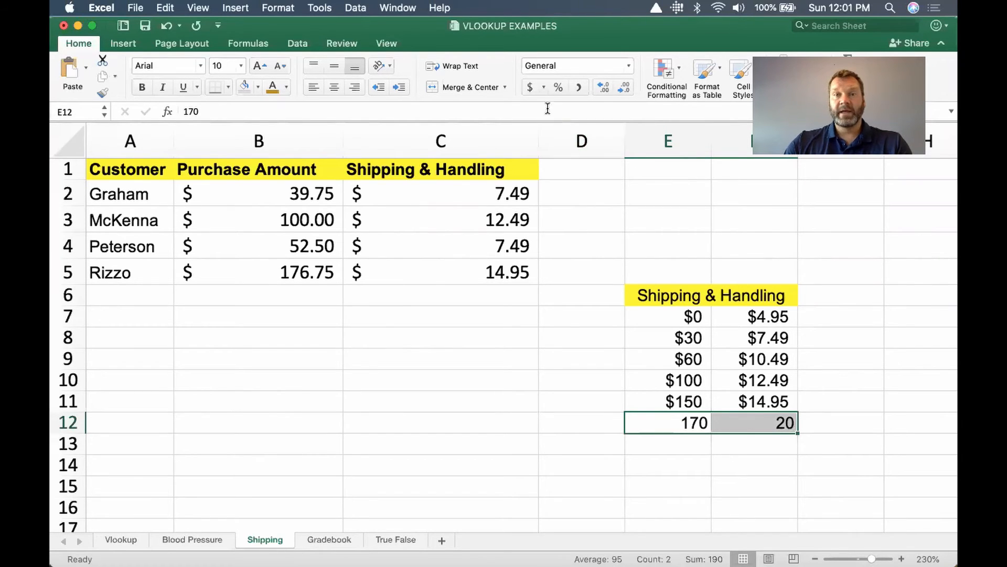
{"action": "left_click", "coordinate": [526, 87]}
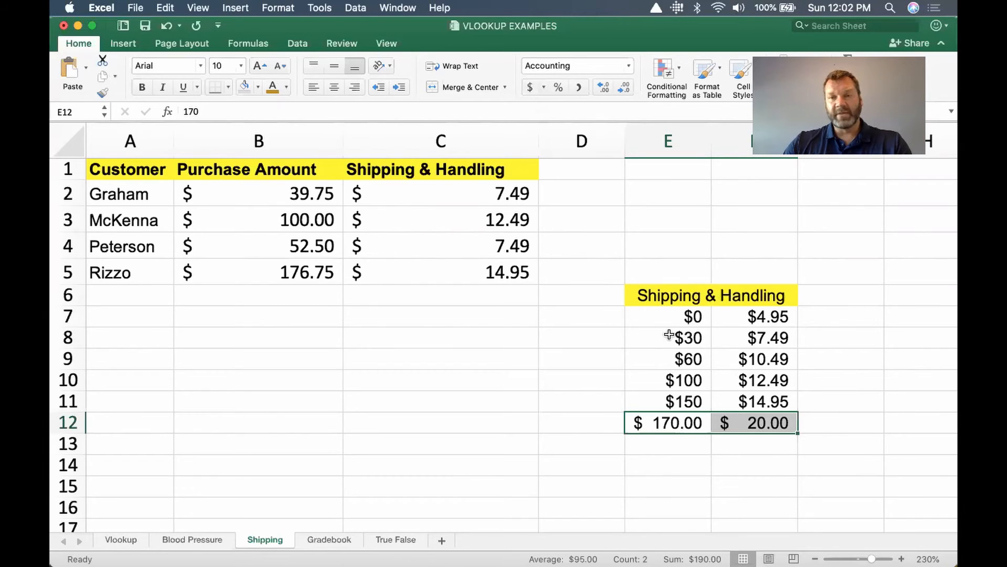
Apply the Accounting dollar format to the purchase thresholds in E7:E11 and the shipping charges in F7:F12.
{"action": "left_click_drag", "start_coordinate": [696, 403], "coordinate": [688, 318]}
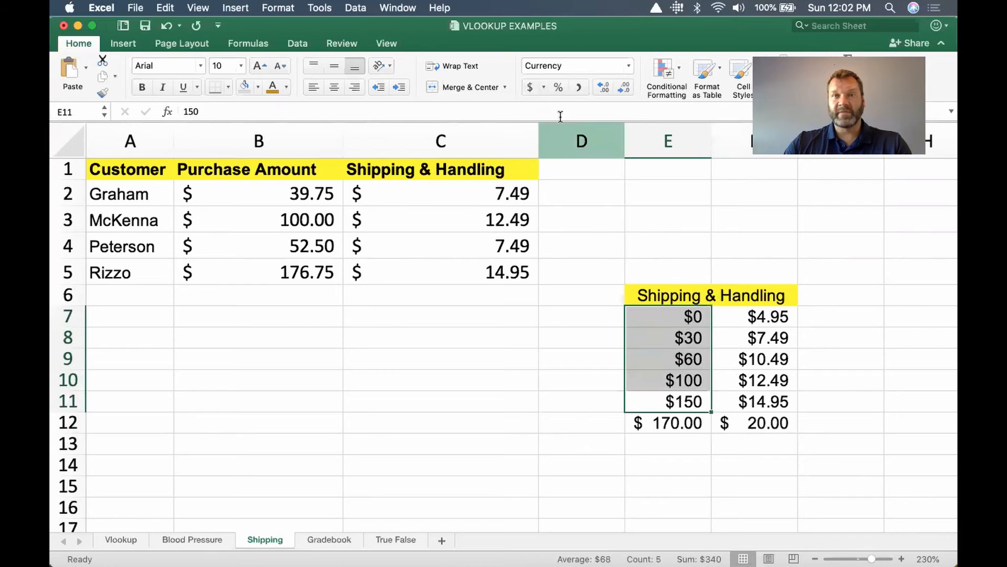
{"action": "left_click", "coordinate": [532, 88]}
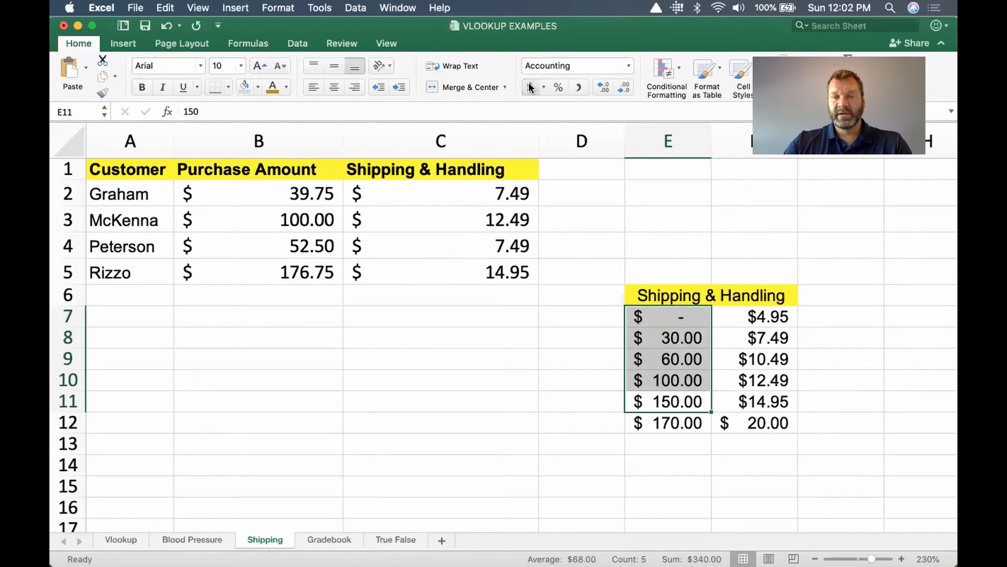
{"action": "left_click", "coordinate": [689, 453]}
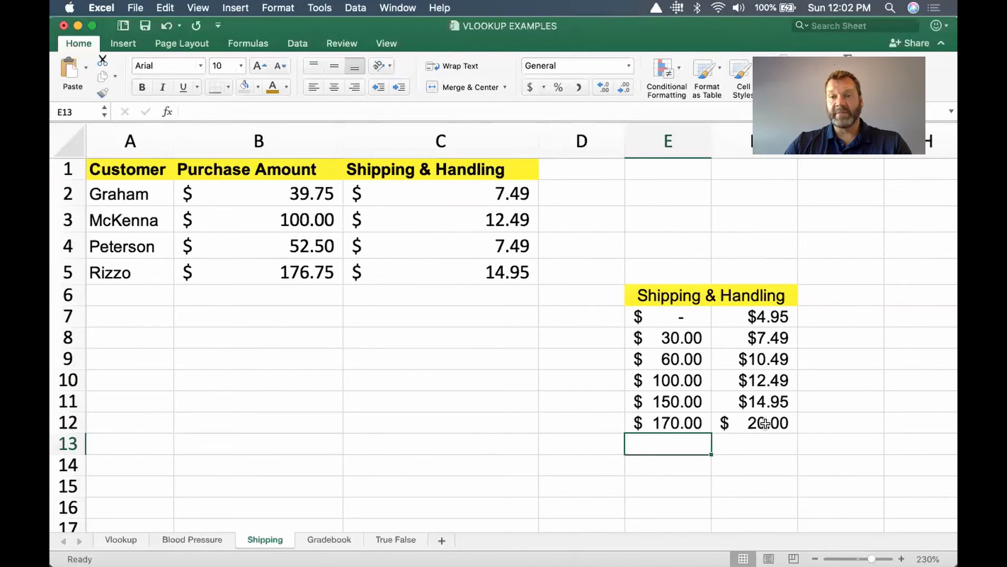
{"action": "left_click_drag", "start_coordinate": [775, 423], "coordinate": [757, 316]}
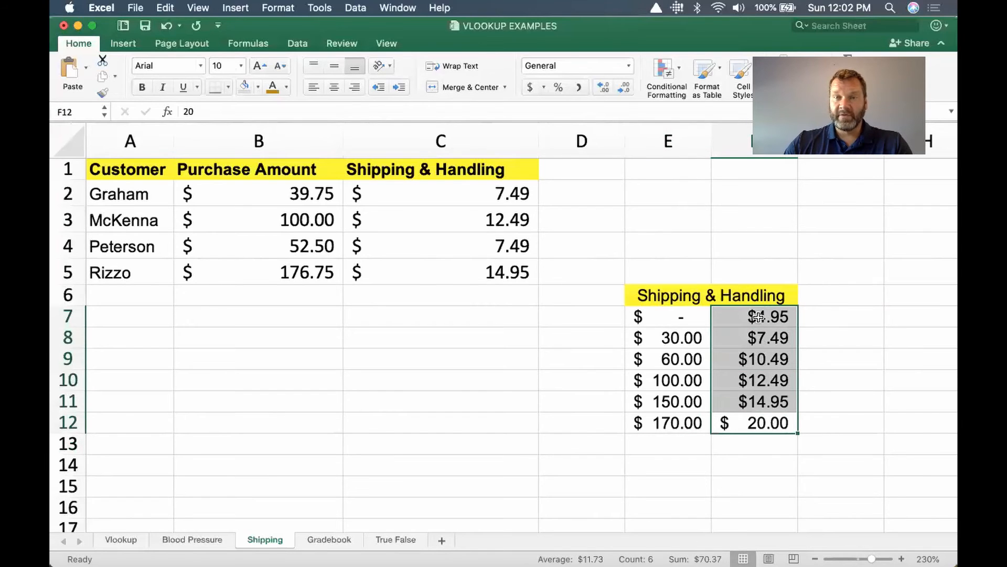
{"action": "left_click", "coordinate": [527, 86]}
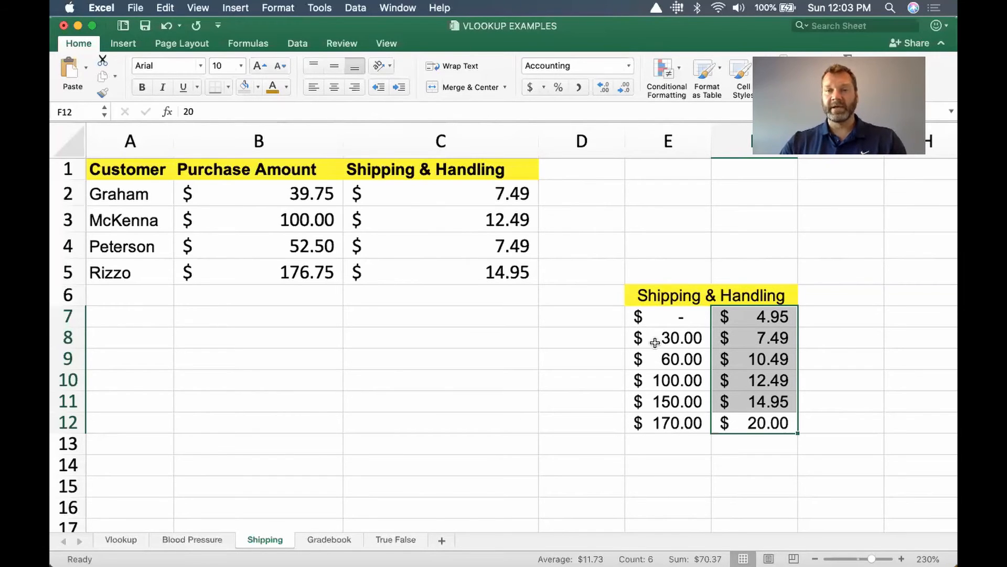
Check which table range the VLOOKUP formulas in C2 and C5 refer to.
{"action": "left_click", "coordinate": [675, 425]}
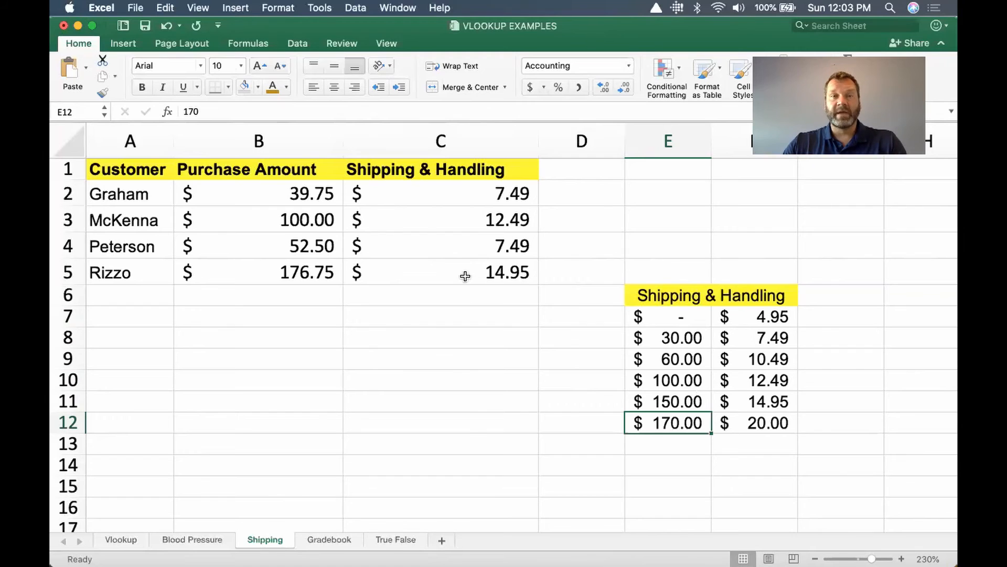
{"action": "double_click", "coordinate": [419, 194]}
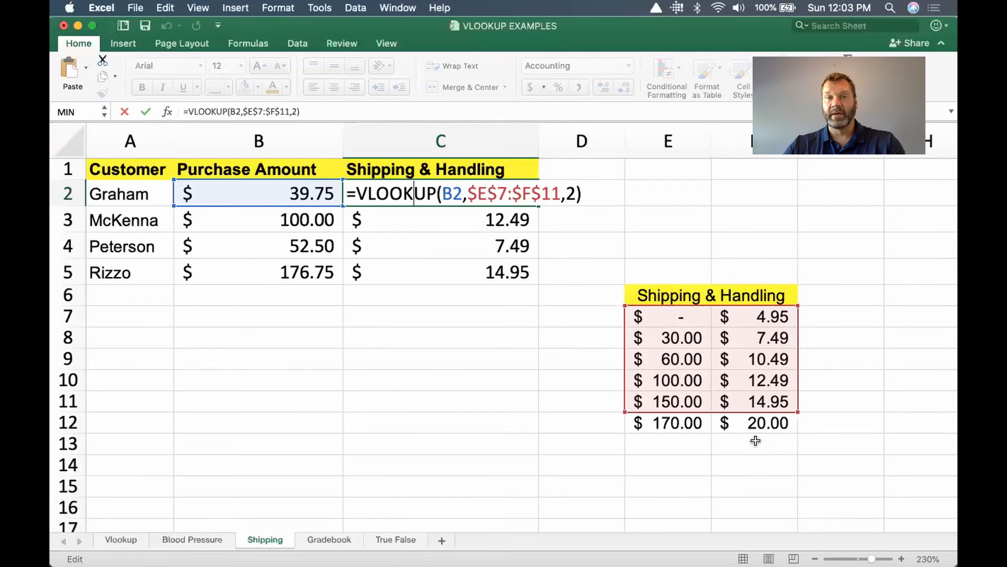
{"action": "key", "text": "Return"}
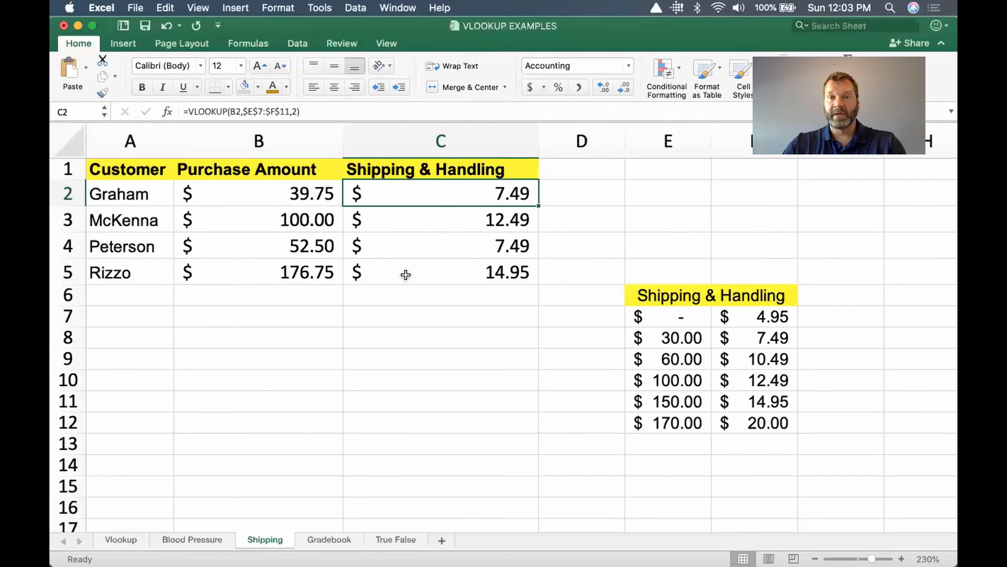
{"action": "double_click", "coordinate": [405, 274]}
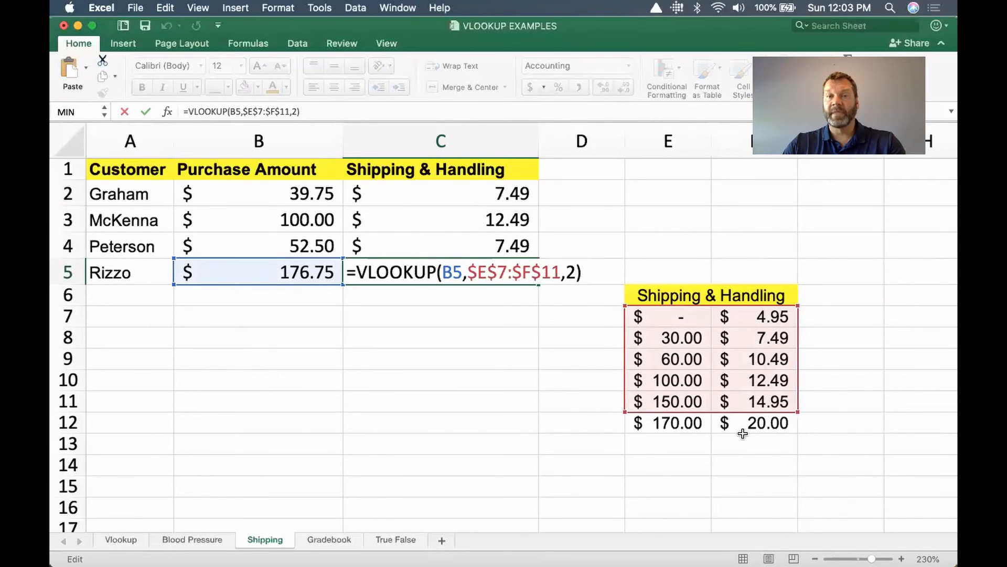
{"action": "key", "text": "Return"}
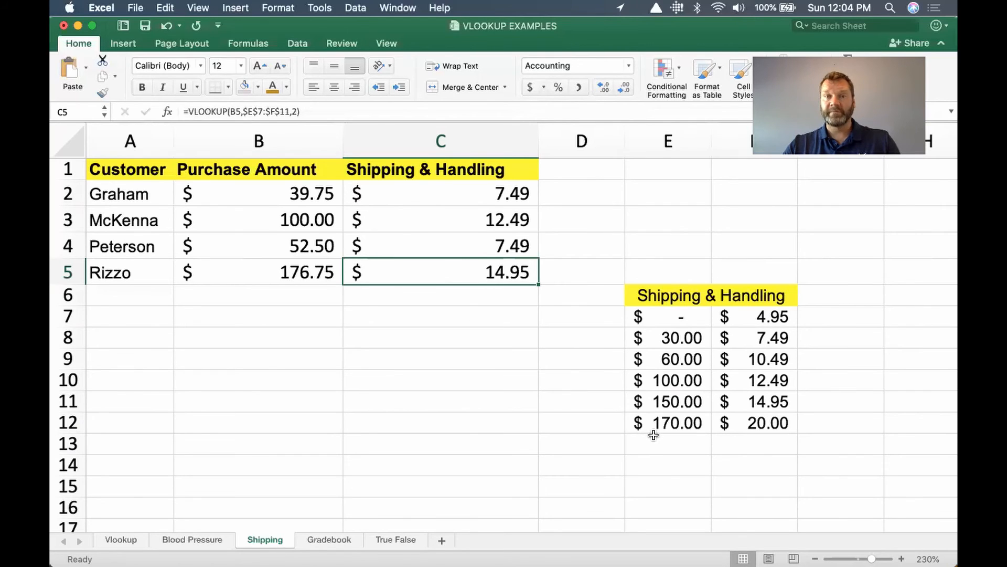
Extend the lookup range in the C2 VLOOKUP formula to $E$7:$F$12 to include the 170 tier.
{"action": "double_click", "coordinate": [439, 194]}
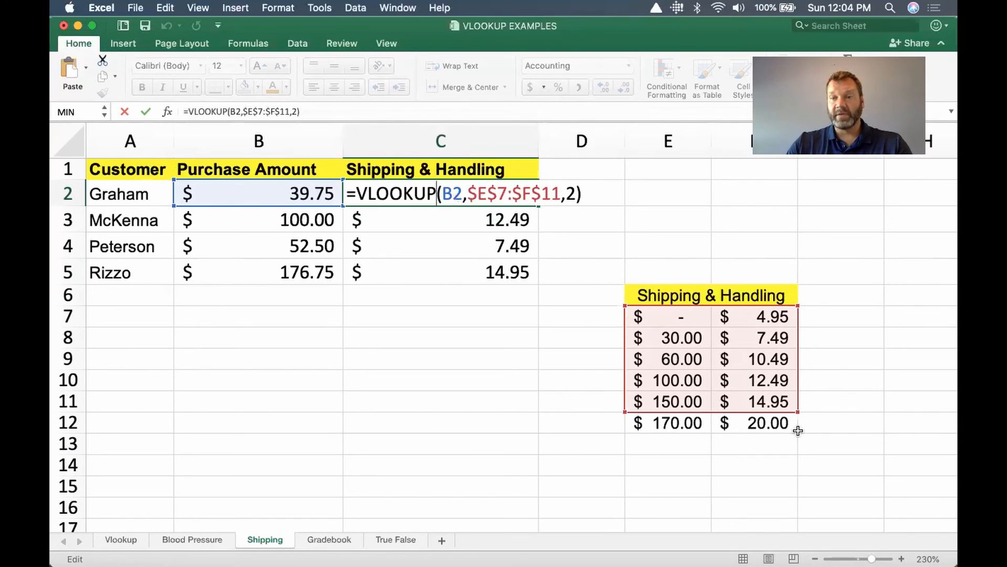
{"action": "left_click_drag", "start_coordinate": [798, 411], "coordinate": [800, 425]}
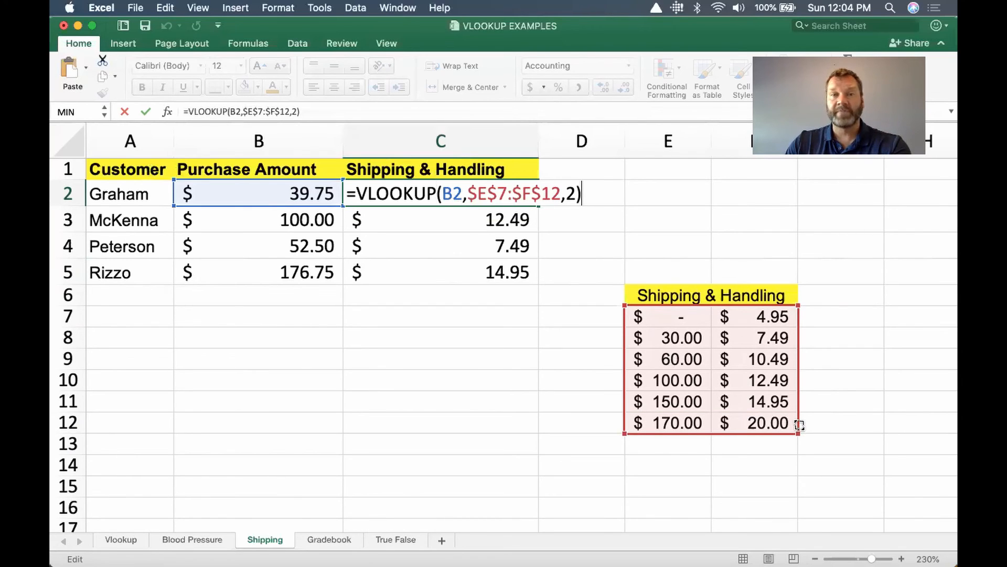
{"action": "mouse_move", "coordinate": [799, 425]}
{"action": "left_mouse_down"}
{"action": "mouse_move", "coordinate": [795, 388]}
{"action": "mouse_move", "coordinate": [795, 426]}
{"action": "left_mouse_up"}
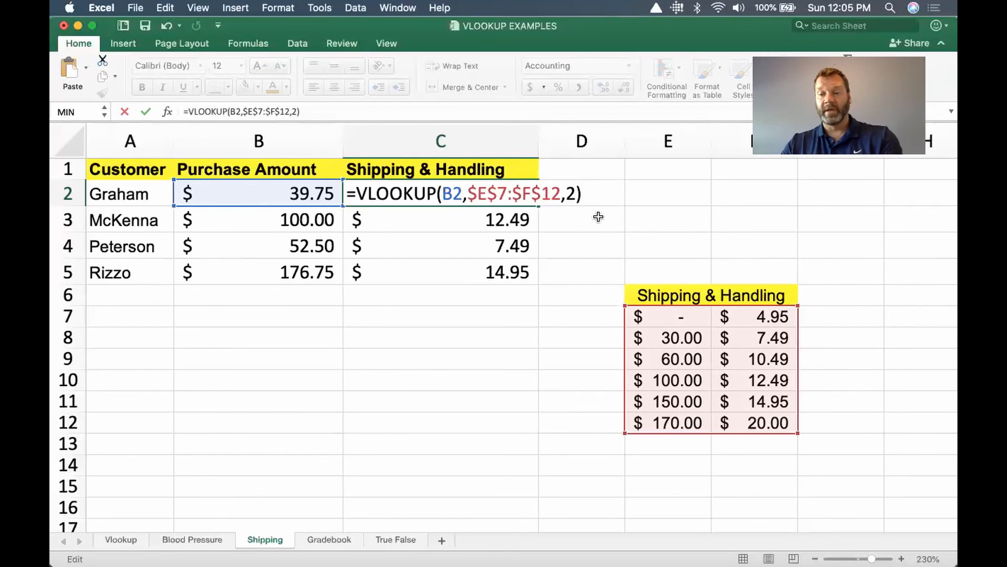
{"action": "key", "text": "Return"}
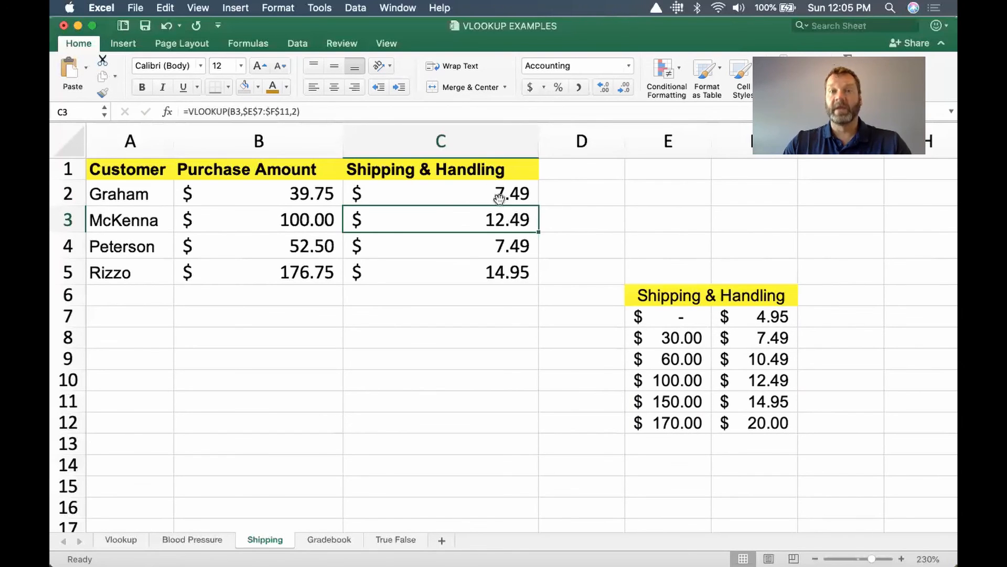
Copy the VLOOKUP formula from C2 down through C5 for the remaining customers.
{"action": "left_click", "coordinate": [471, 193]}
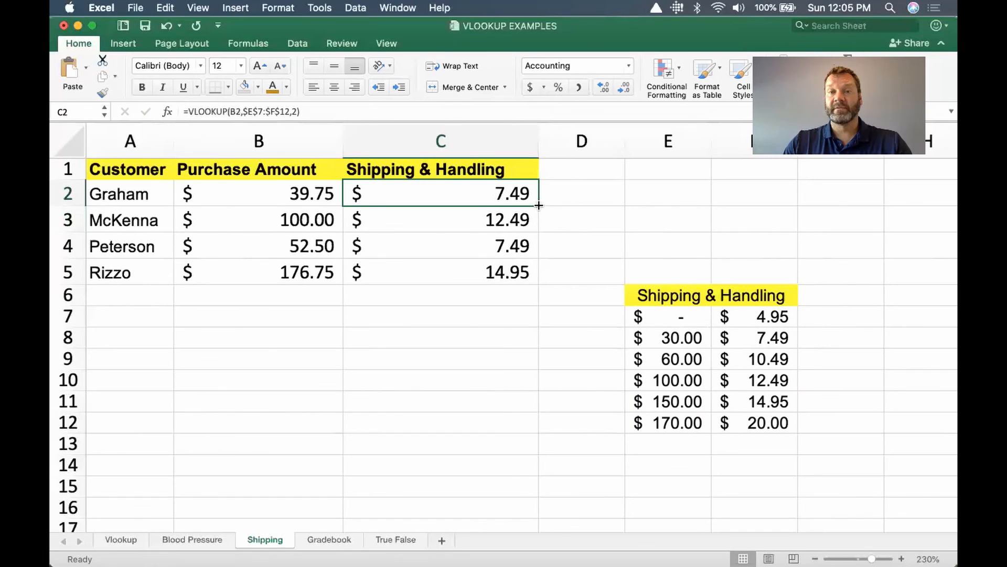
{"action": "left_click_drag", "start_coordinate": [539, 205], "coordinate": [535, 273]}
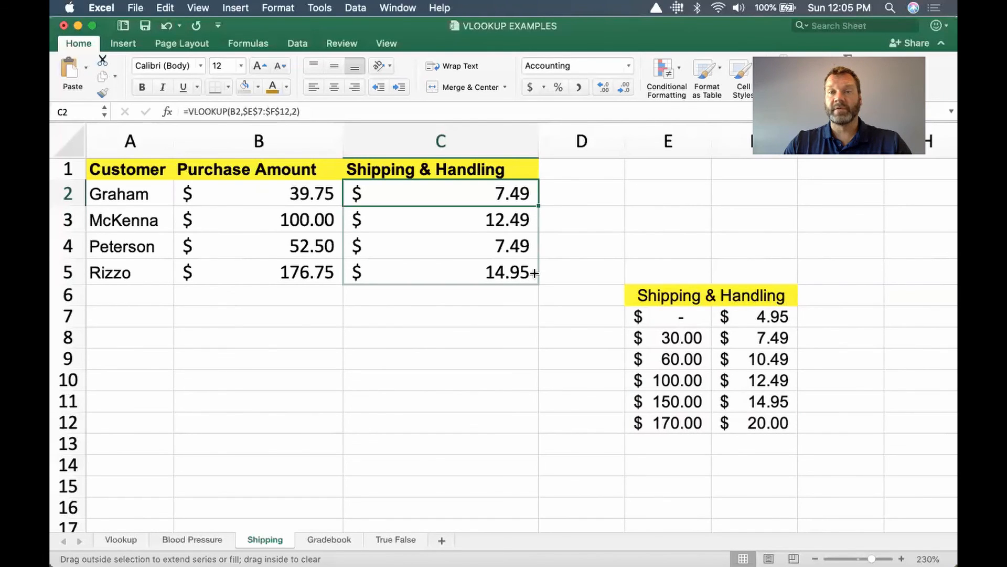
{"action": "left_click_drag", "start_coordinate": [535, 273], "coordinate": [534, 273]}
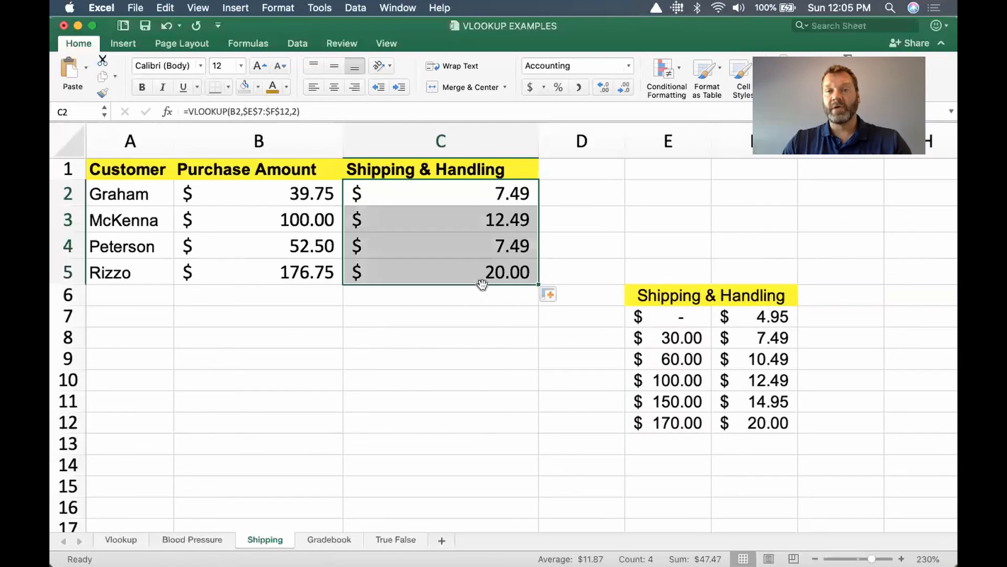